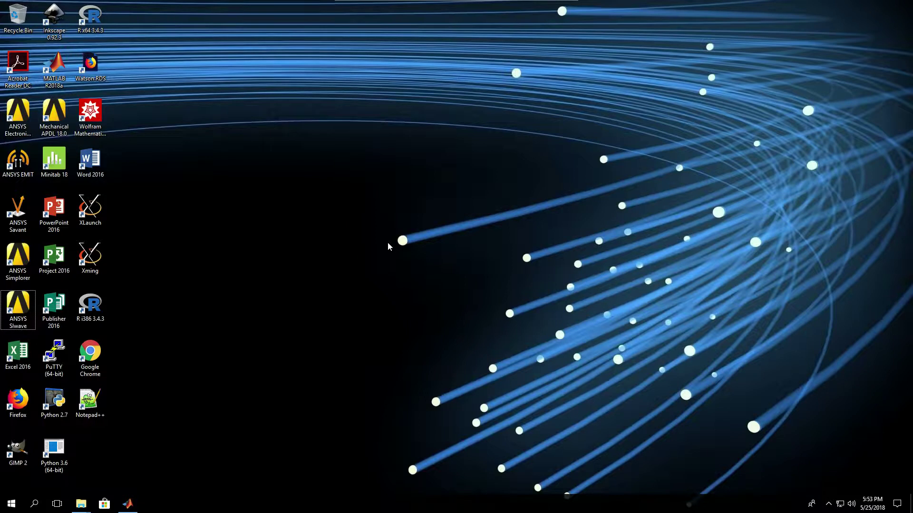
- Open the Start menu, expand the ANSYS 18.0 folder and scroll down its program list
left_click(4, 508)
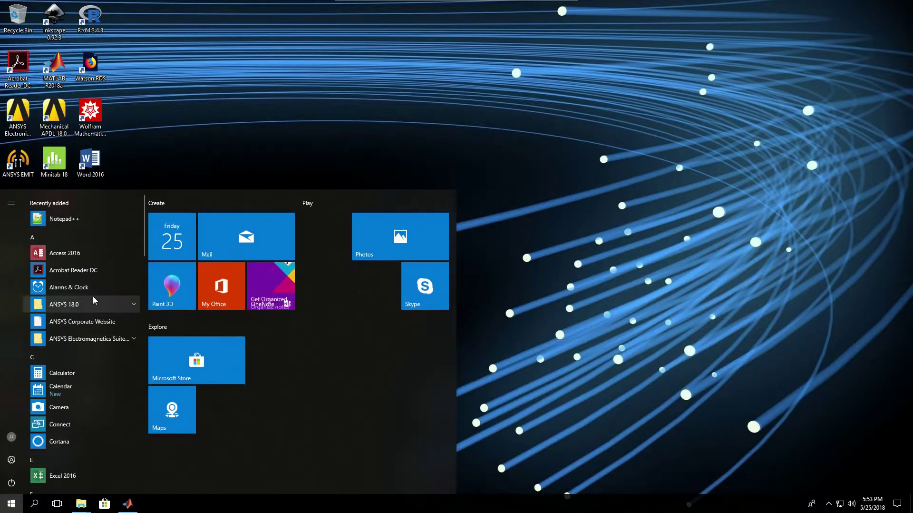
left_click(94, 303)
scroll(91, 328, "down", 1)
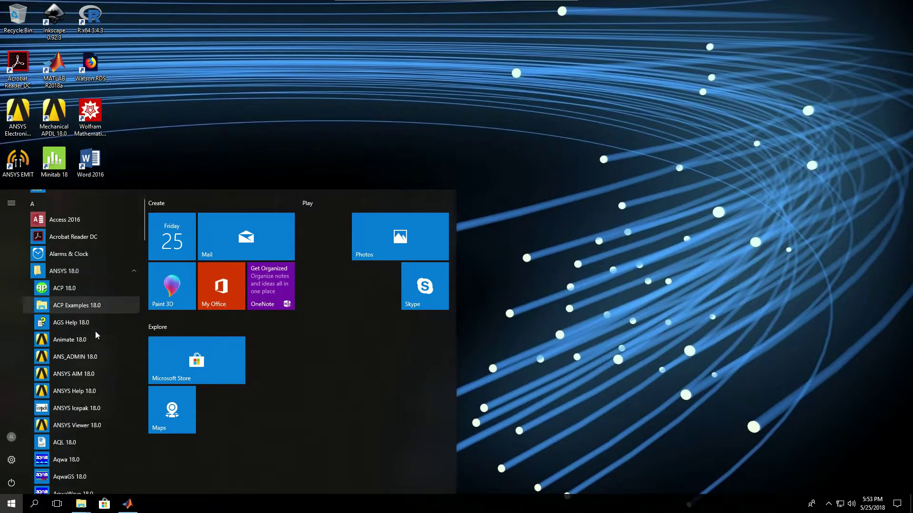
scroll(95, 332, "down", 15)
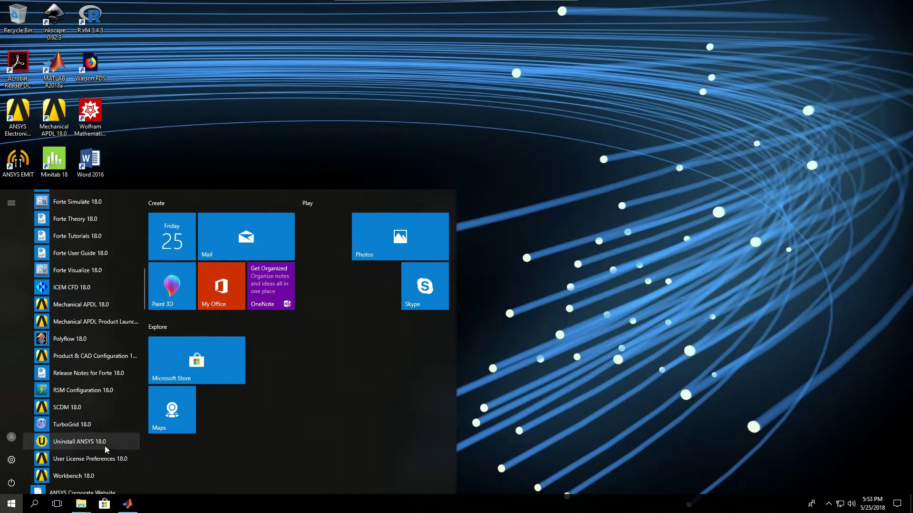
- Launch the Mechanical APDL Product Launcher and select the ANSYS Academic Research license
left_click(95, 322)
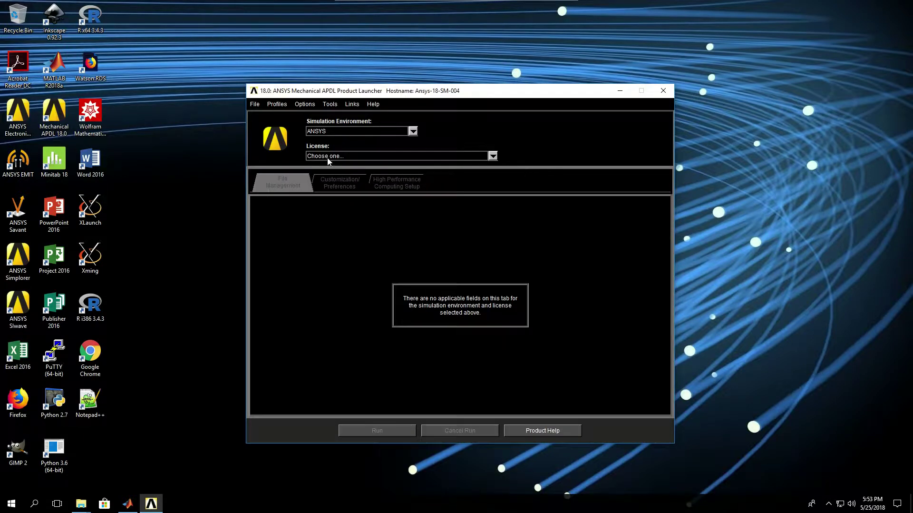
left_click(493, 156)
left_click(361, 178)
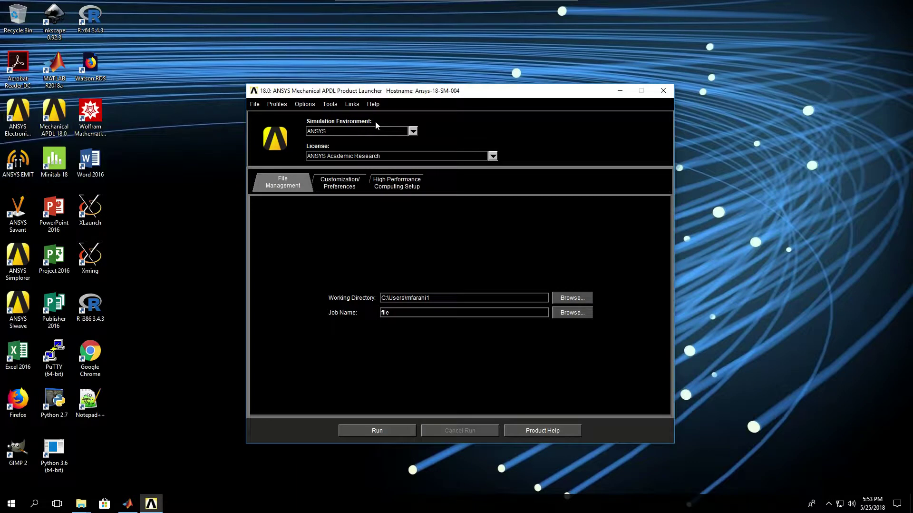
left_click(413, 131)
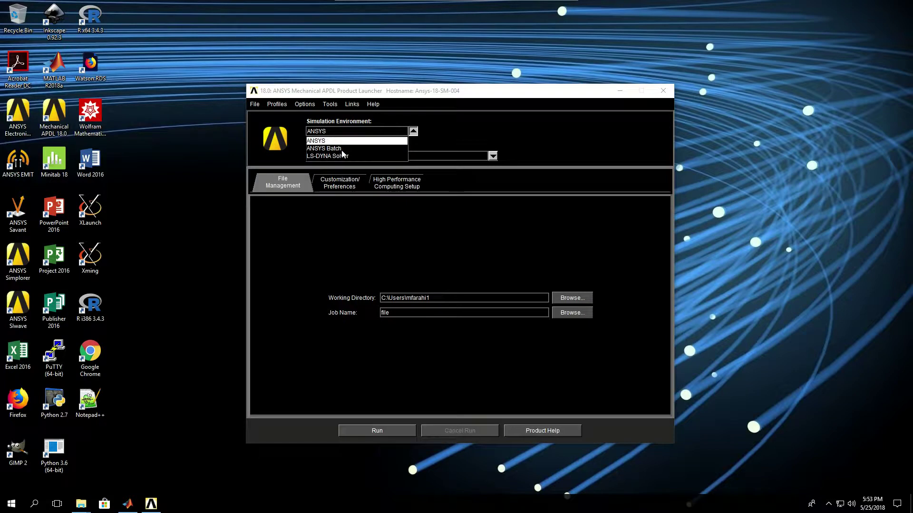
- Switch the simulation environment to ANSYS Batch, then to LS-DYNA Solver
left_click(317, 142)
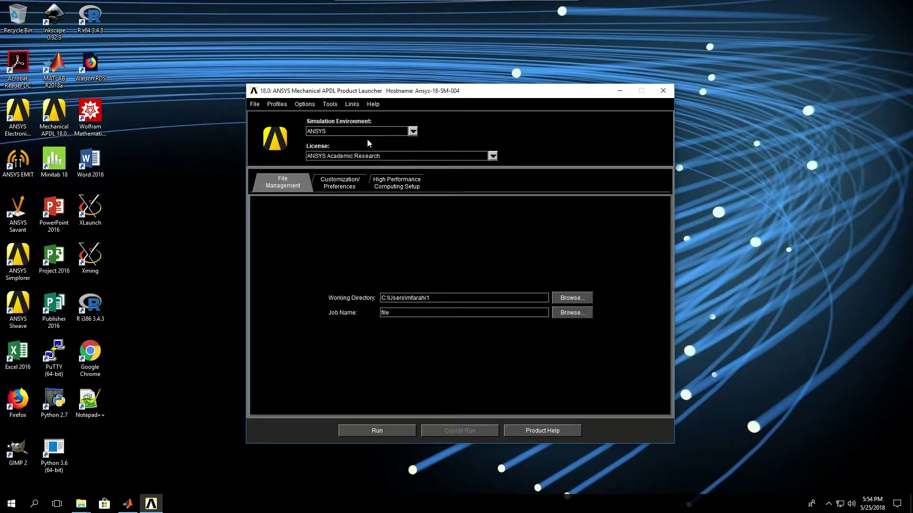
left_click(412, 131)
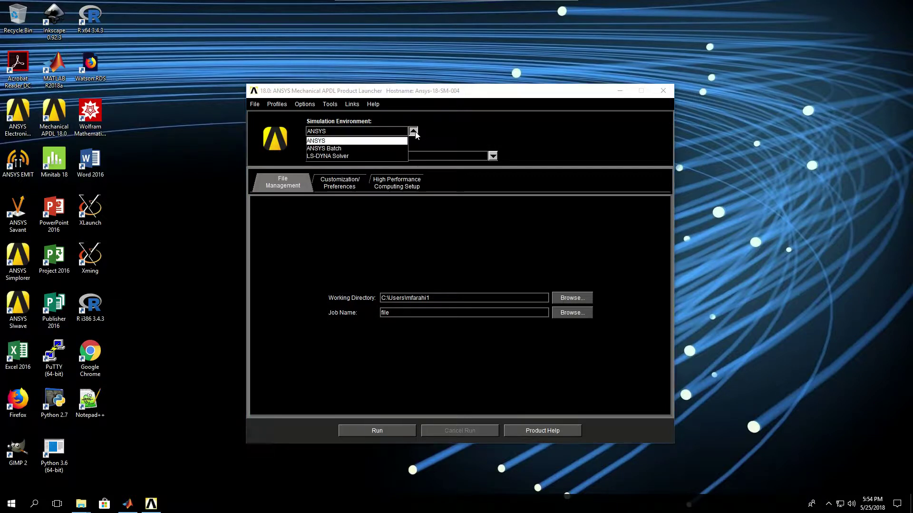
left_click(314, 152)
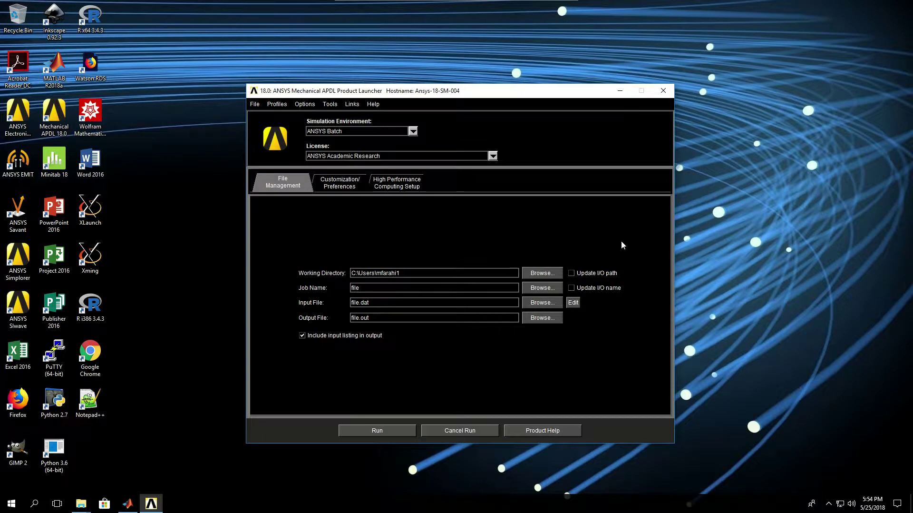
left_click(414, 132)
left_click(334, 160)
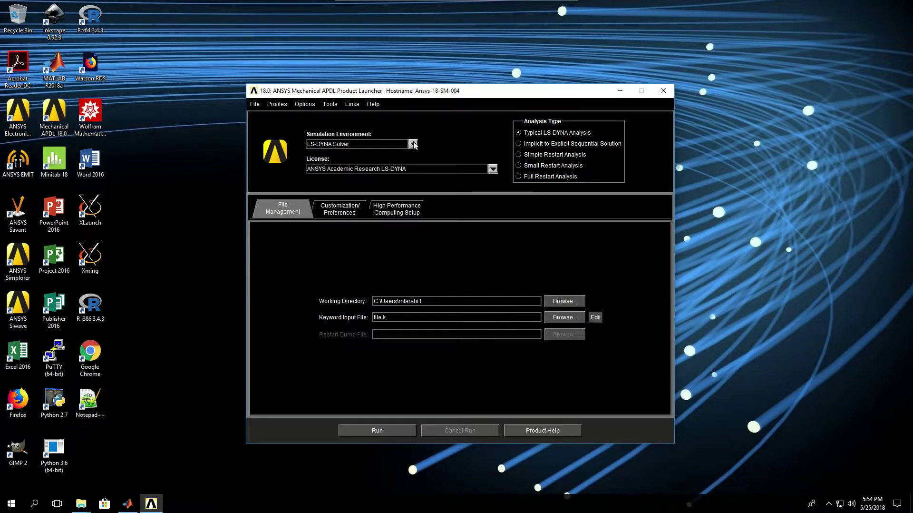
- Set the simulation environment back to ANSYS, keeping the current working directory
left_click(412, 144)
left_click(330, 154)
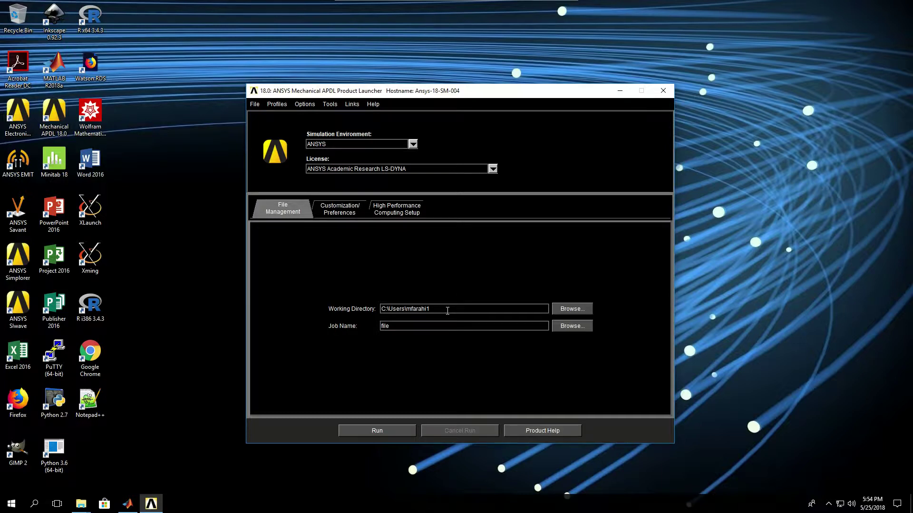
left_click(573, 310)
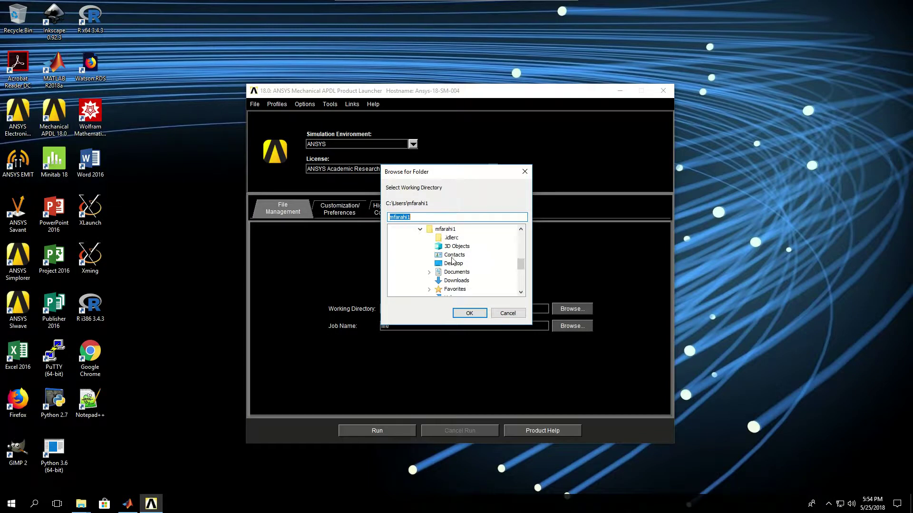
left_click(507, 313)
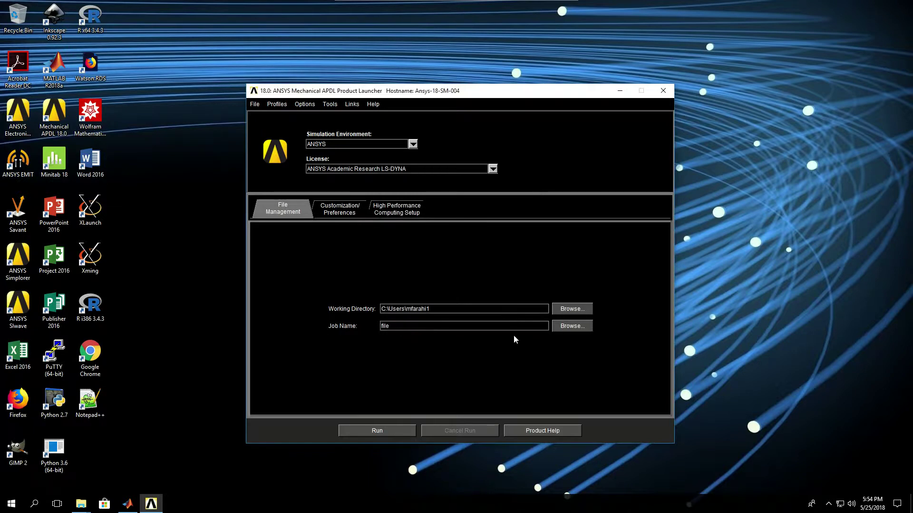
- Retype the job name as 'file'
double_click(489, 326)
type("training")
key("BackSpace")
key("BackSpace")
key("BackSpace")
key("BackSpace")
key("BackSpace")
key("BackSpace")
key("BackSpace")
type("file")
- Switch the environment to ANSYS Batch and browse for an input file
left_click(412, 144)
left_click(318, 161)
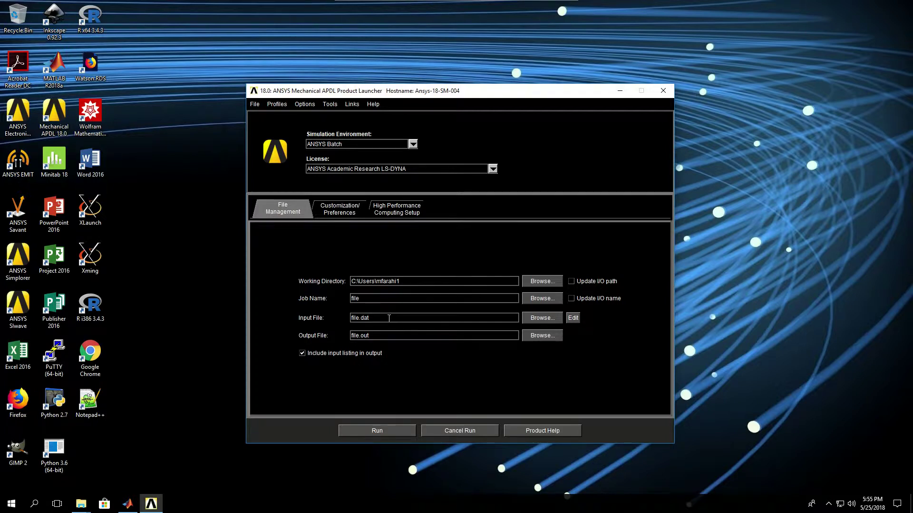
left_click(532, 318)
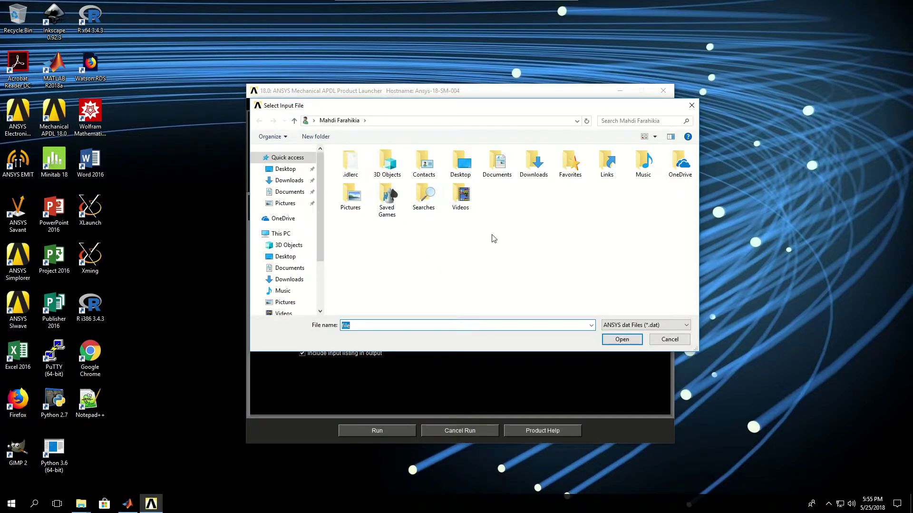
- Check the available input file types, then cancel, keeping file.dat as input
left_click(658, 327)
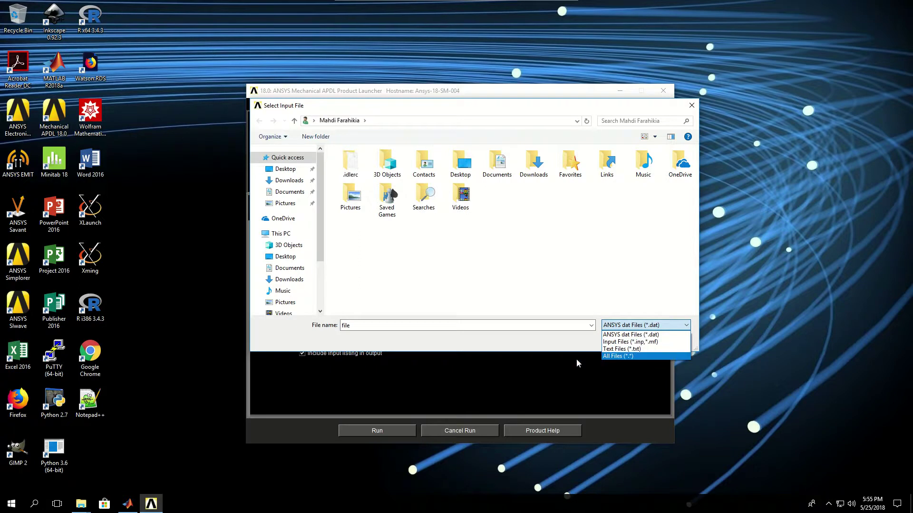
left_click(523, 367)
left_click(675, 339)
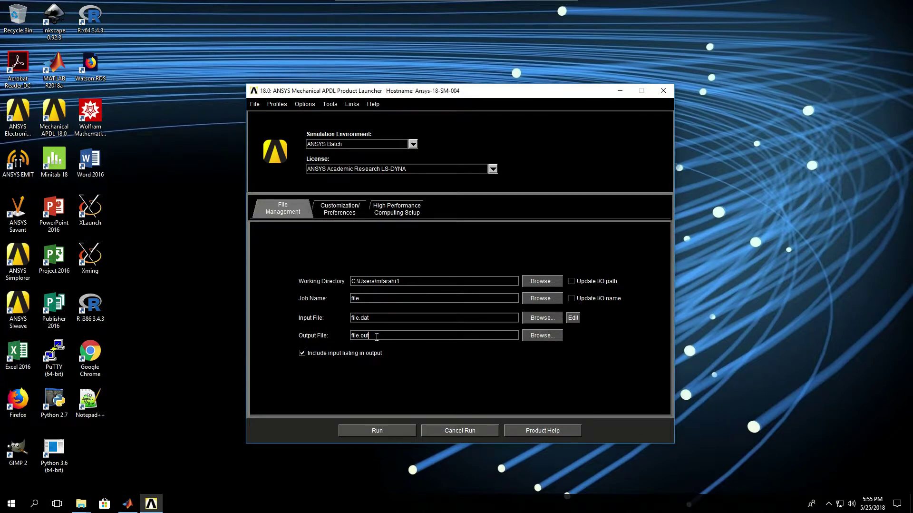
- Inspect the Output File name, then view the Customization/Preferences settings
left_click(376, 336)
left_click_drag(355, 334, 346, 335)
left_click(394, 337)
left_click(341, 211)
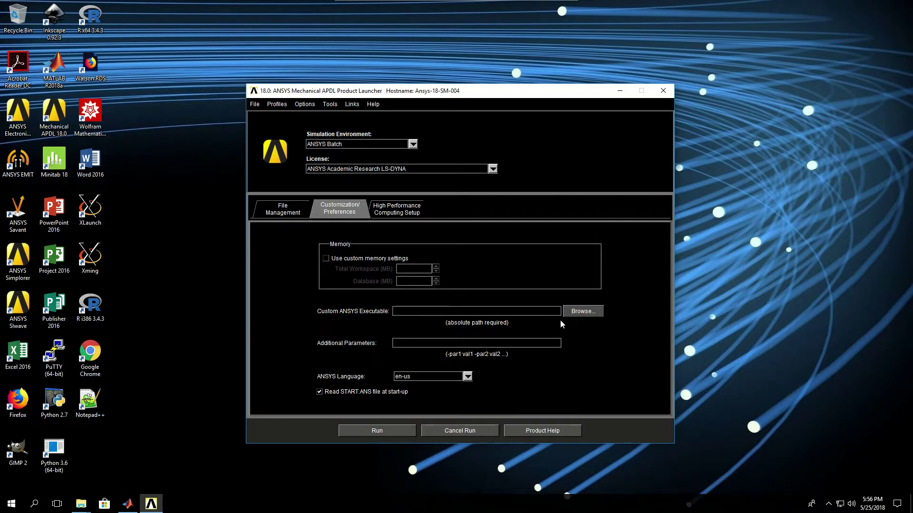
- Browse for a custom ANSYS executable file
left_click(580, 312)
left_click(397, 213)
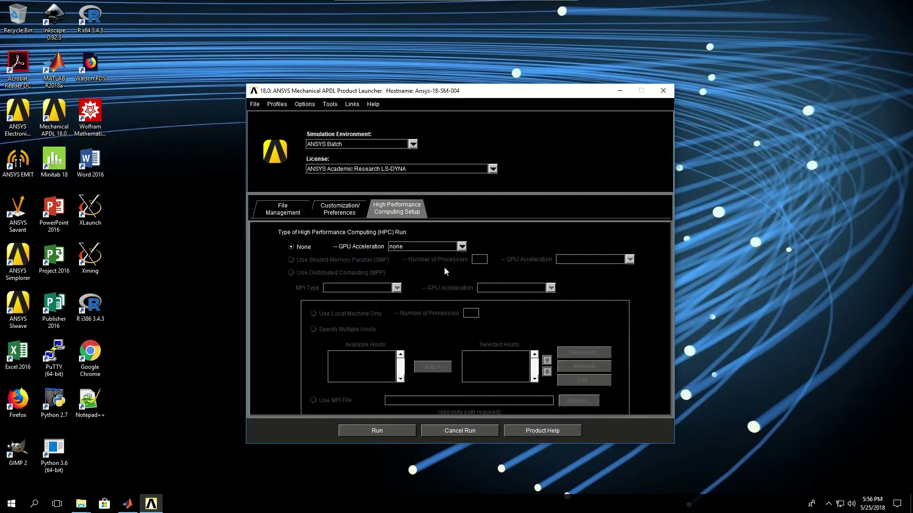
left_click(462, 247)
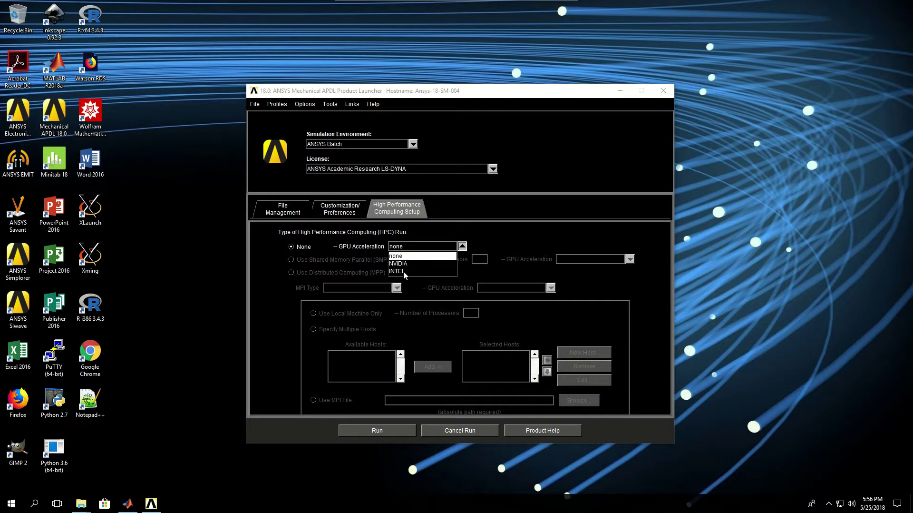
left_click(526, 235)
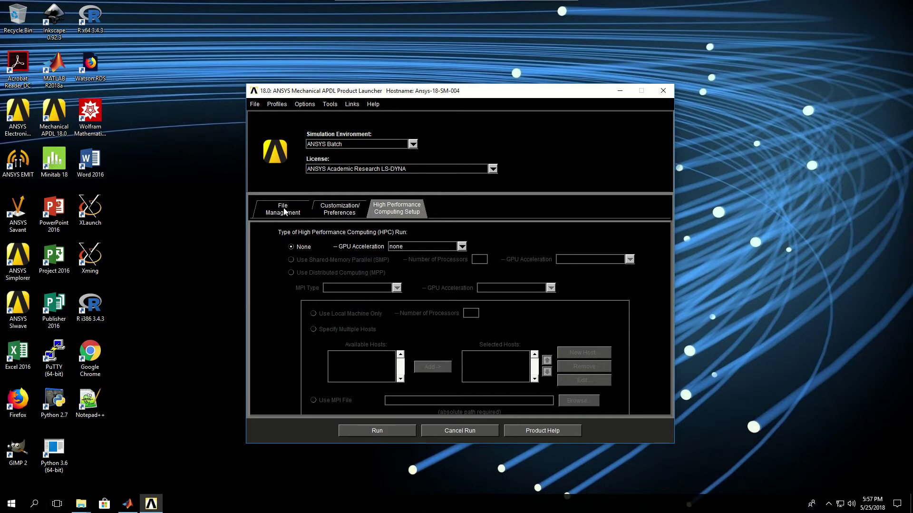
- Return to File Management and set the simulation environment back to ANSYS
left_click(283, 211)
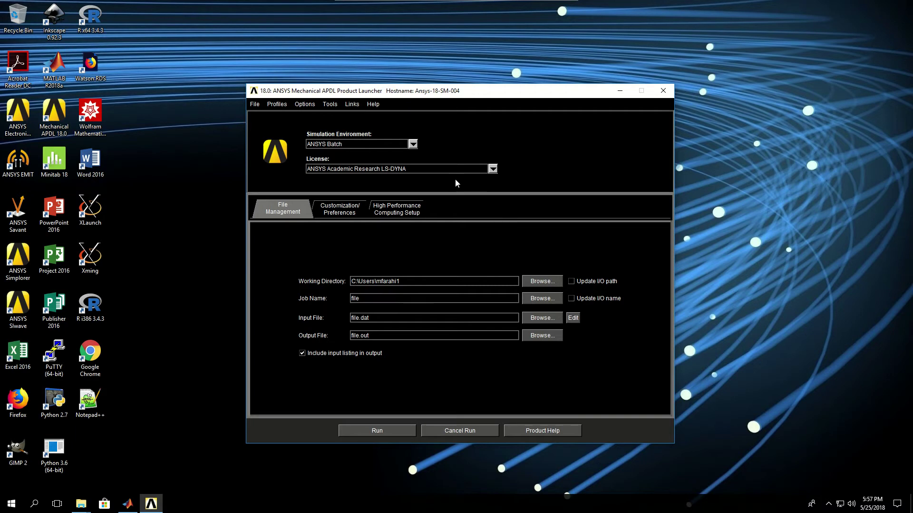
left_click(412, 144)
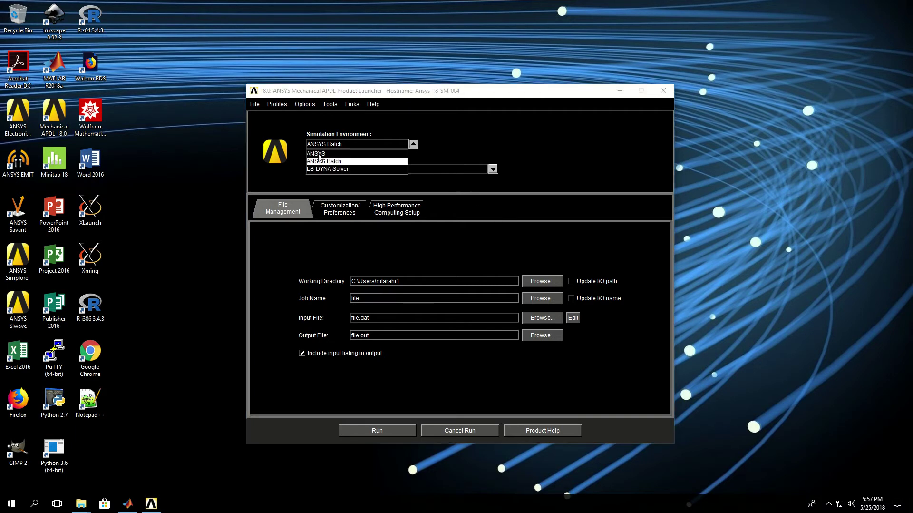
left_click(321, 166)
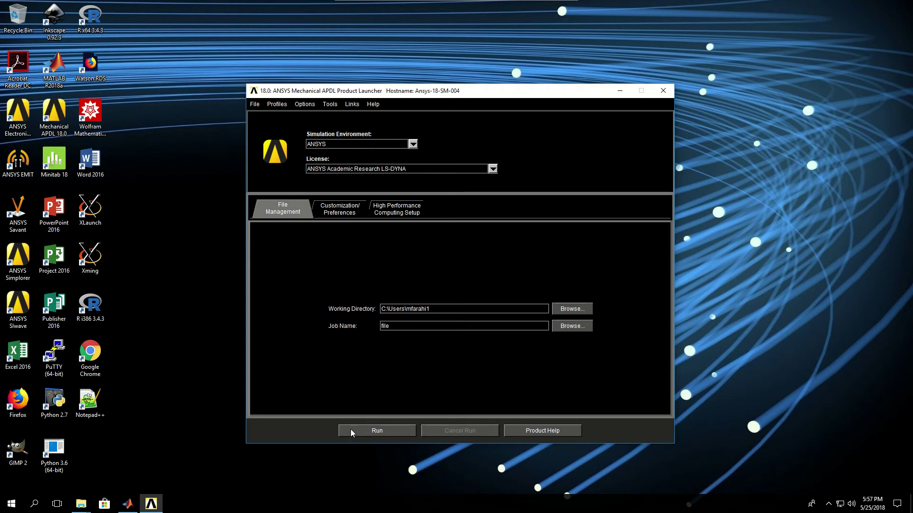